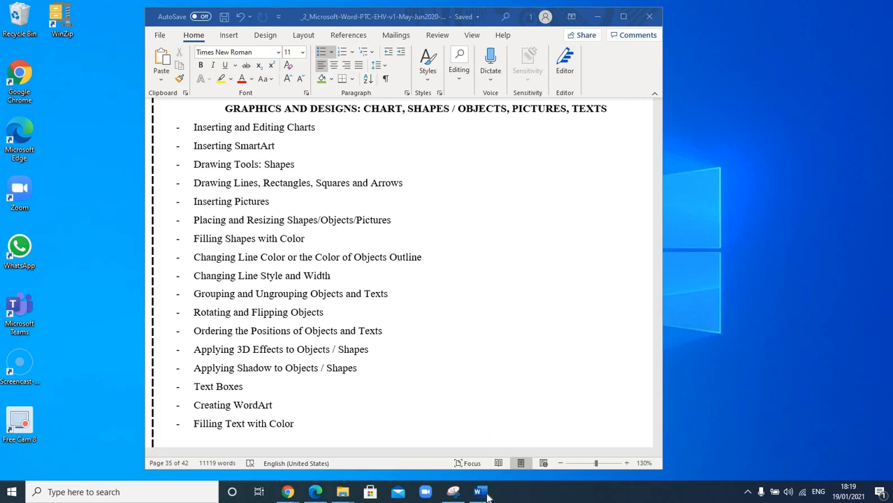
# Switch to the PracticeDoc3 document and replace the chart's title text with "Cars and Specifications"
pyautogui.moveTo(485, 496)
pyautogui.click(609, 449)
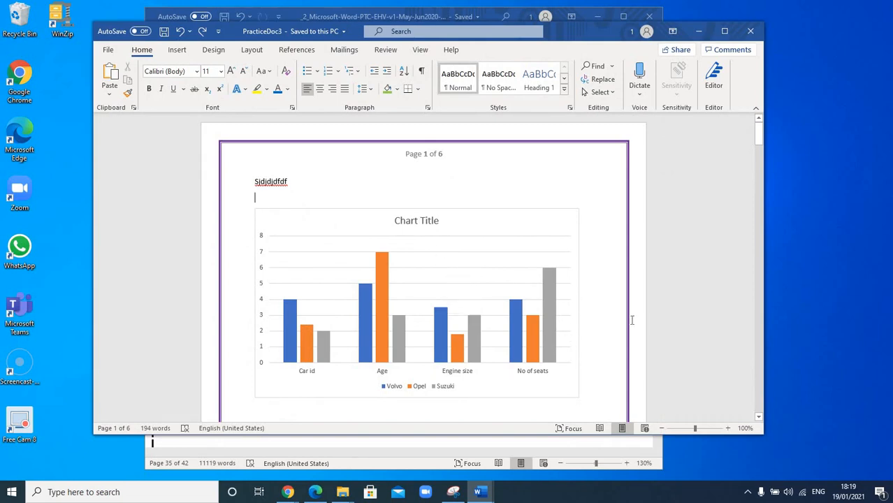
pyautogui.click(396, 221)
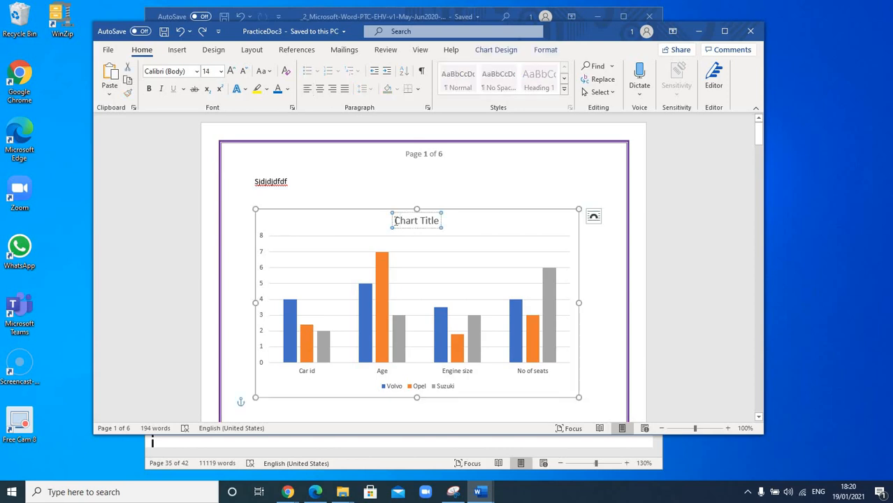
pyautogui.moveTo(424, 220)
pyautogui.mouseDown()
pyautogui.moveTo(393, 221)
pyautogui.moveTo(440, 220)
pyautogui.mouseUp()
pyautogui.click(396, 221)
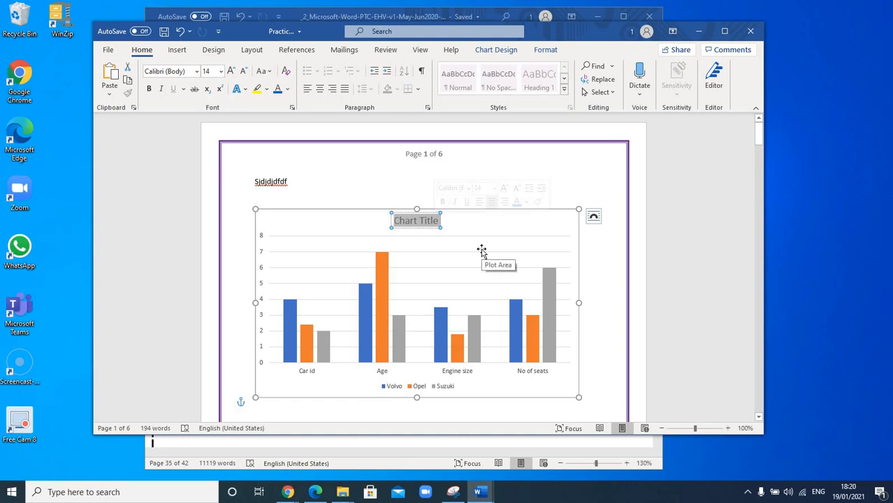
pyautogui.press('BackSpace')
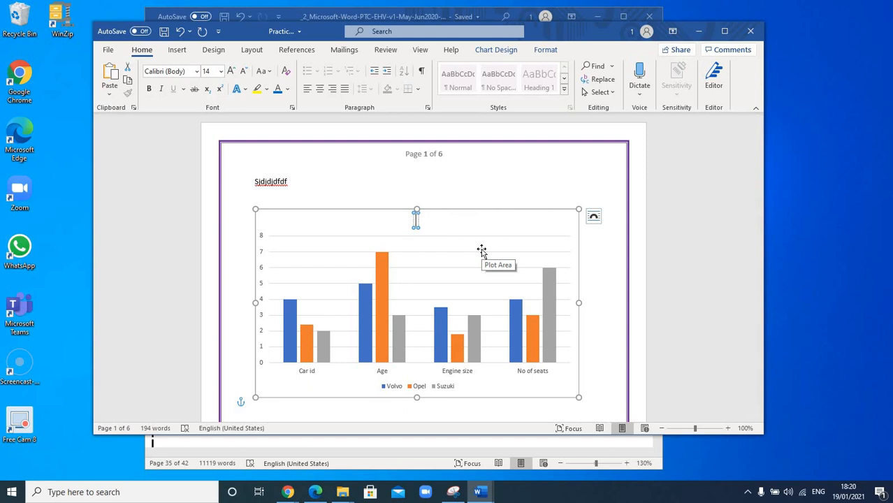
pyautogui.write('Cars and S')
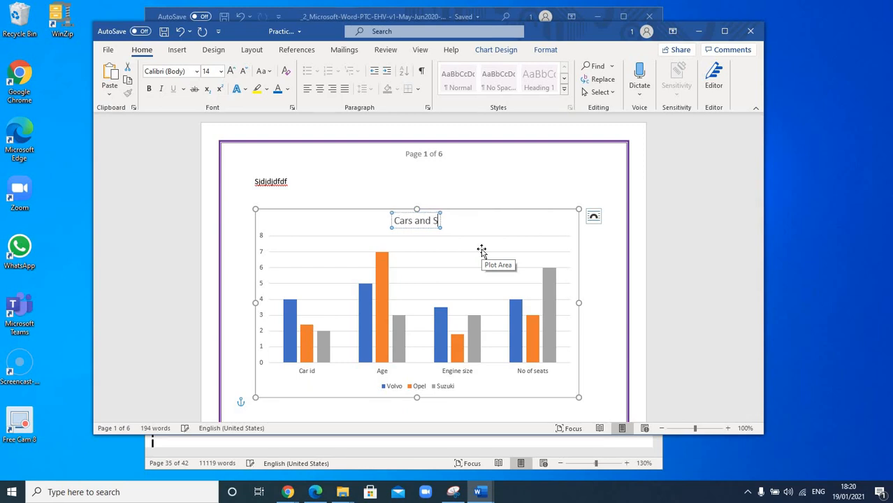
pyautogui.write('pecif')
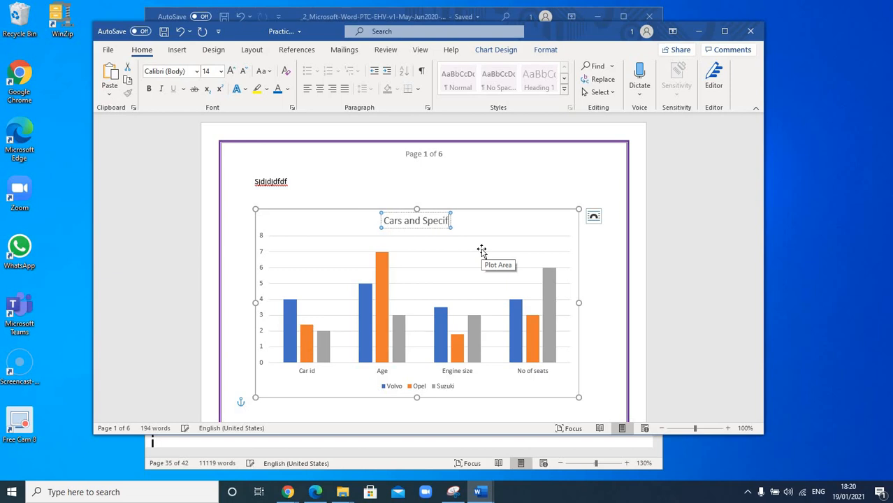
pyautogui.write('ications')
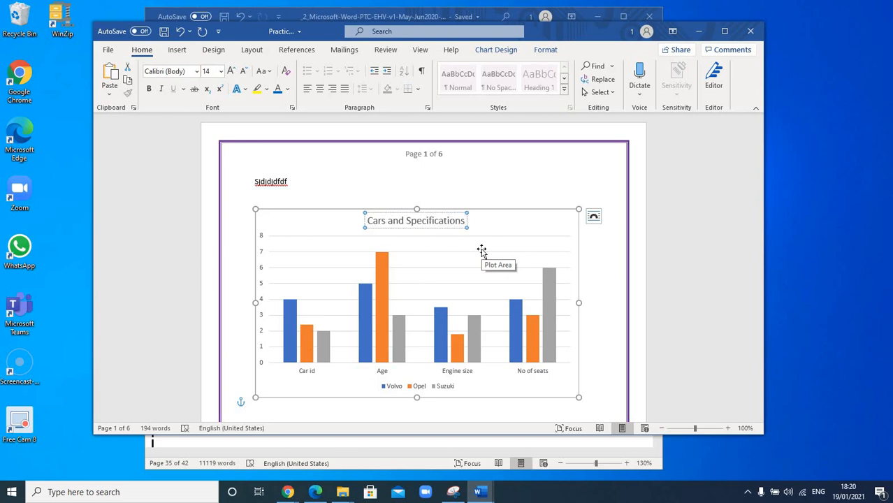
pyautogui.click(506, 188)
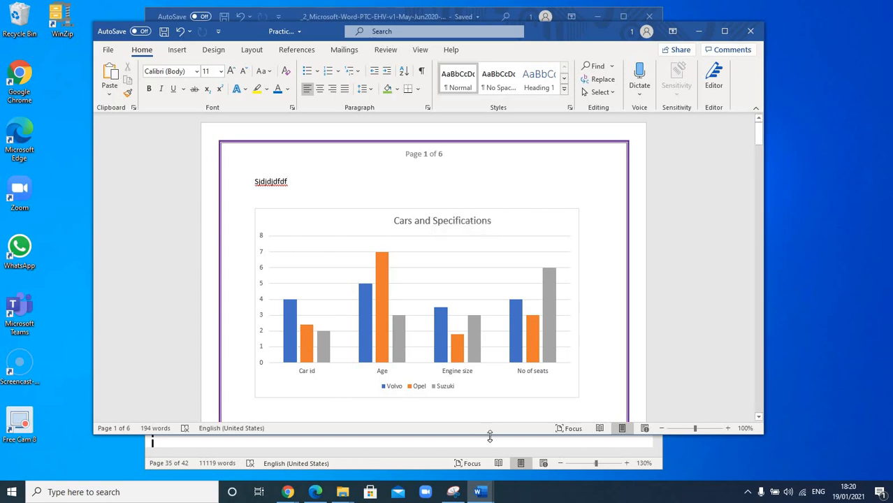
# Add axis titles and data labels to the Cars and Specifications chart
pyautogui.click(555, 224)
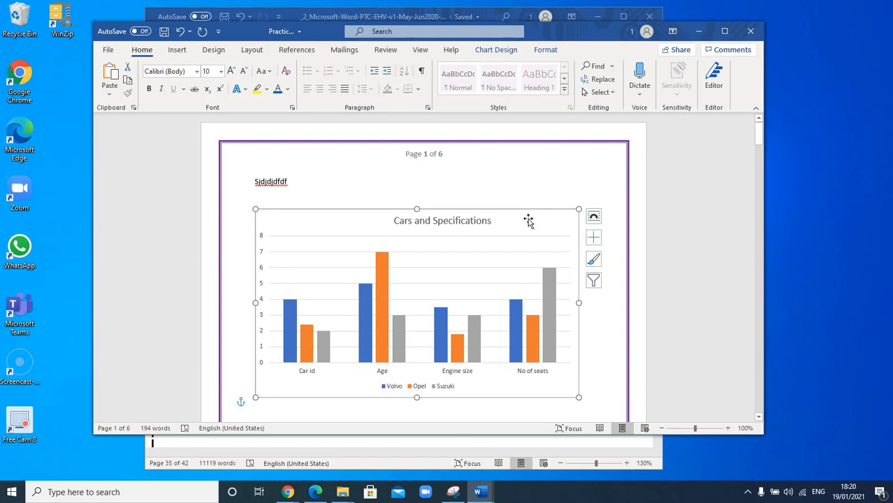
pyautogui.click(593, 239)
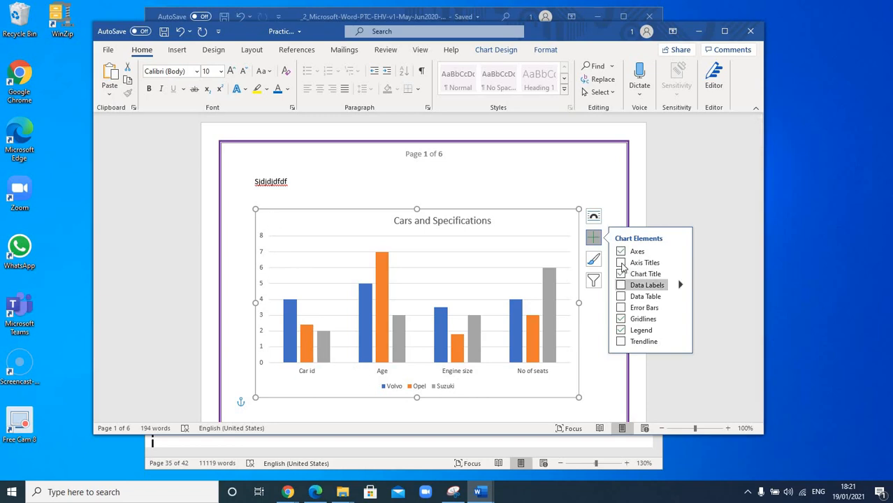
pyautogui.click(621, 263)
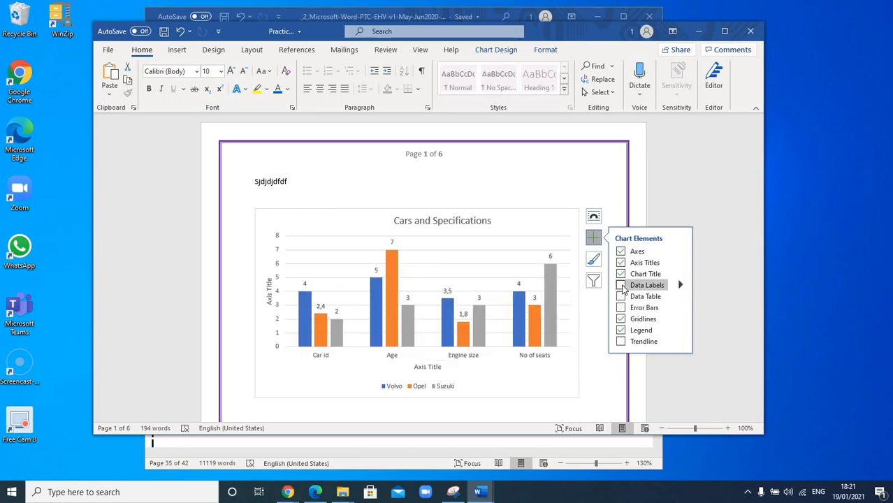
pyautogui.click(620, 285)
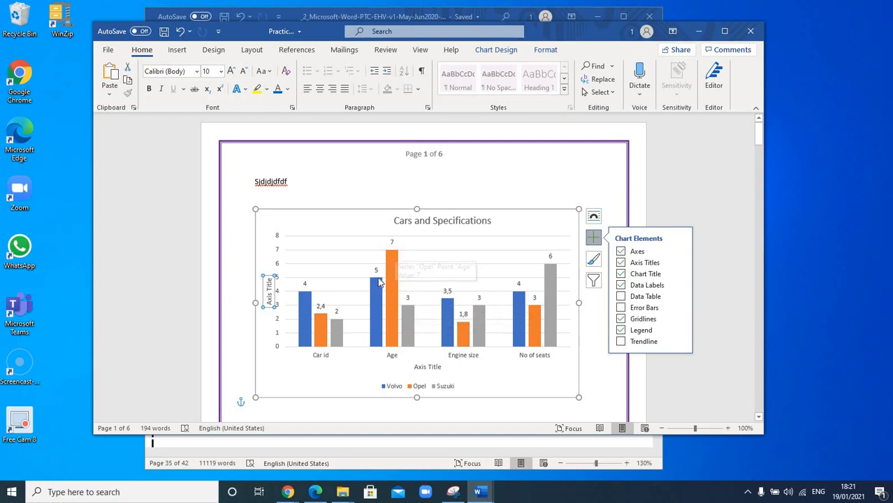
pyautogui.moveTo(378, 281)
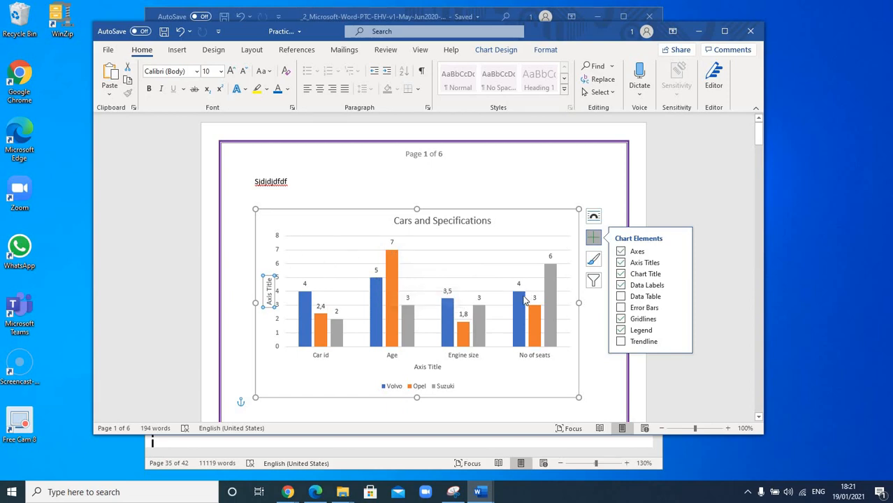
# Try out a data table and error bars on the chart, and remove both elements again
pyautogui.click(620, 297)
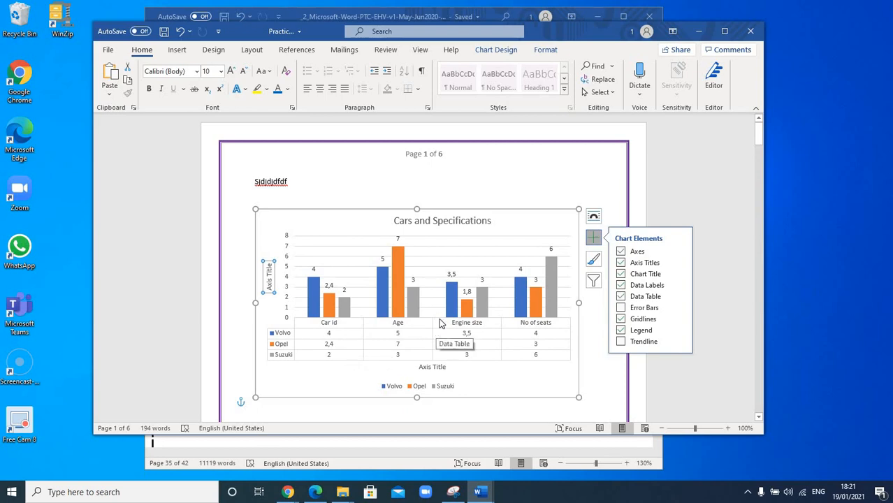
pyautogui.click(639, 308)
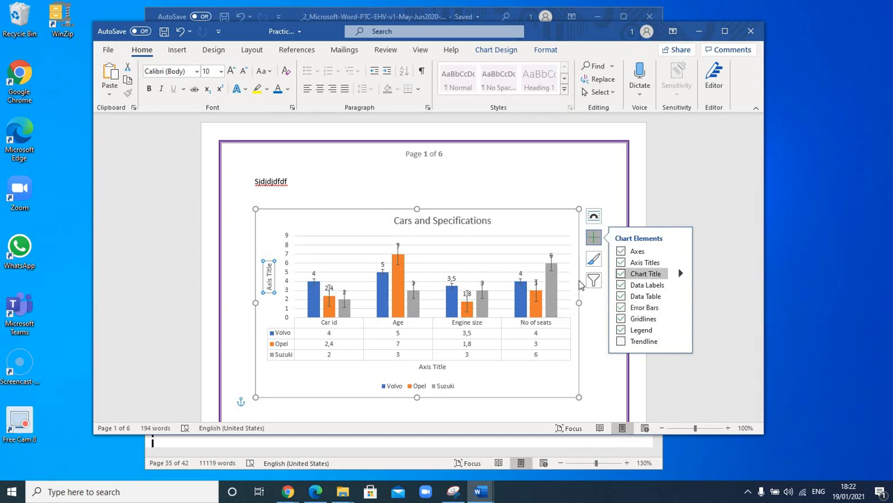
pyautogui.click(621, 308)
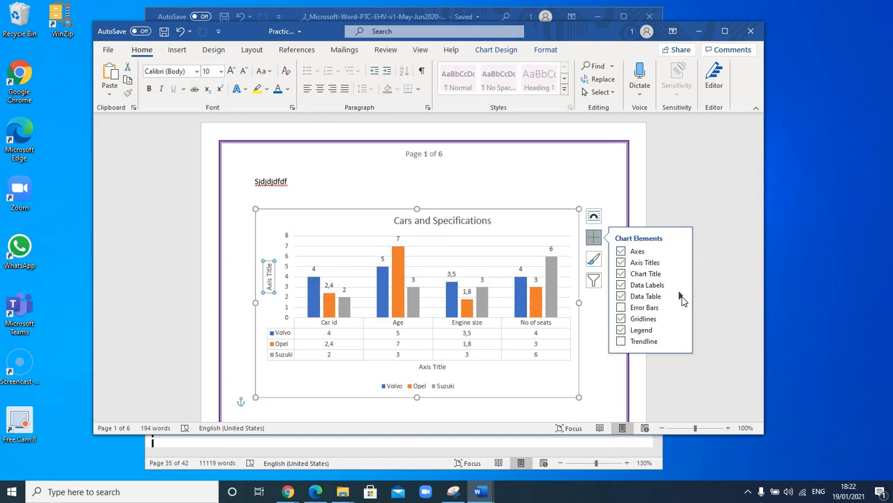
pyautogui.moveTo(681, 299)
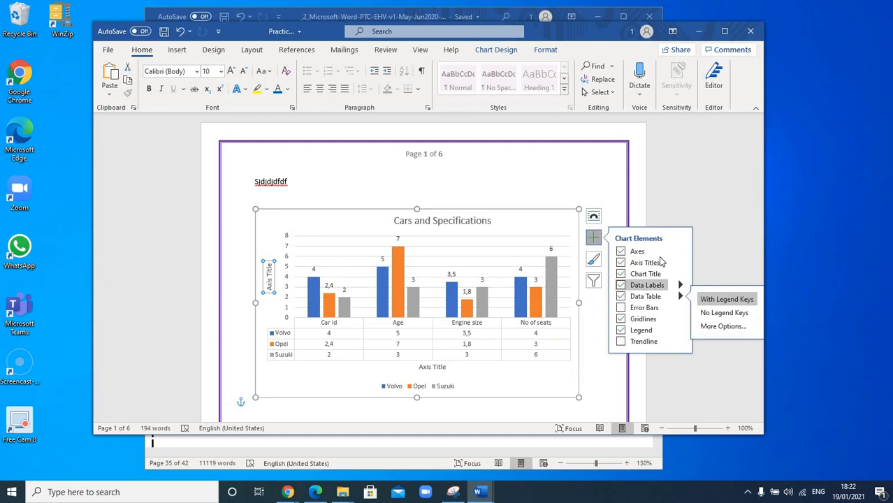
pyautogui.click(681, 253)
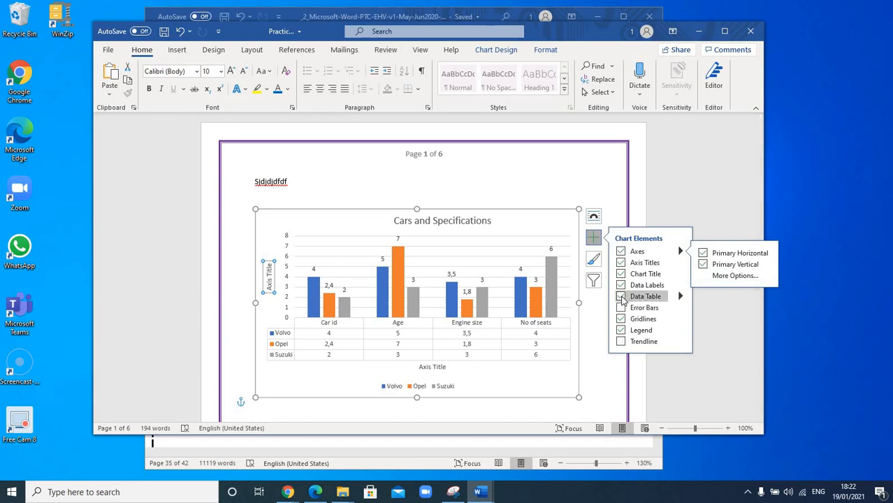
pyautogui.click(621, 296)
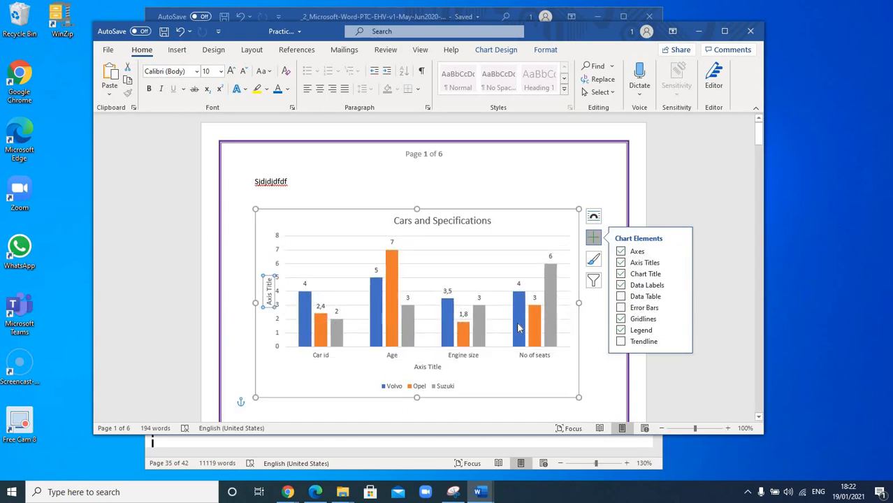
pyautogui.moveTo(518, 329)
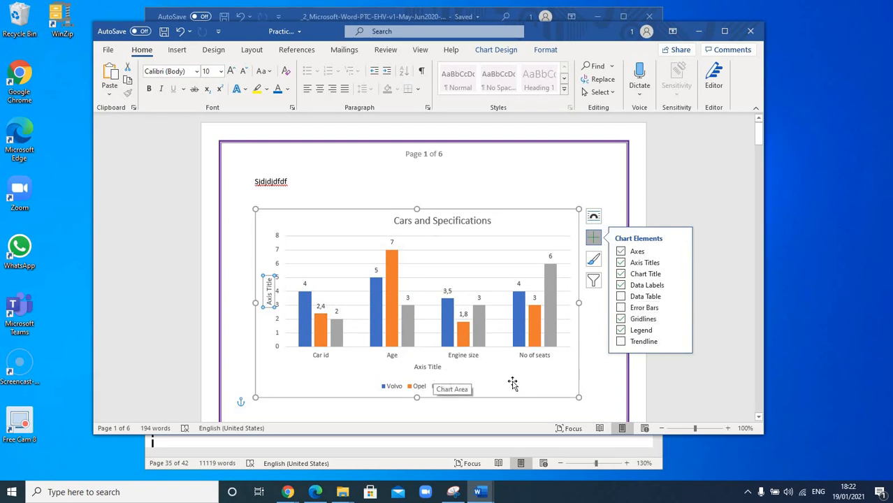
pyautogui.click(600, 381)
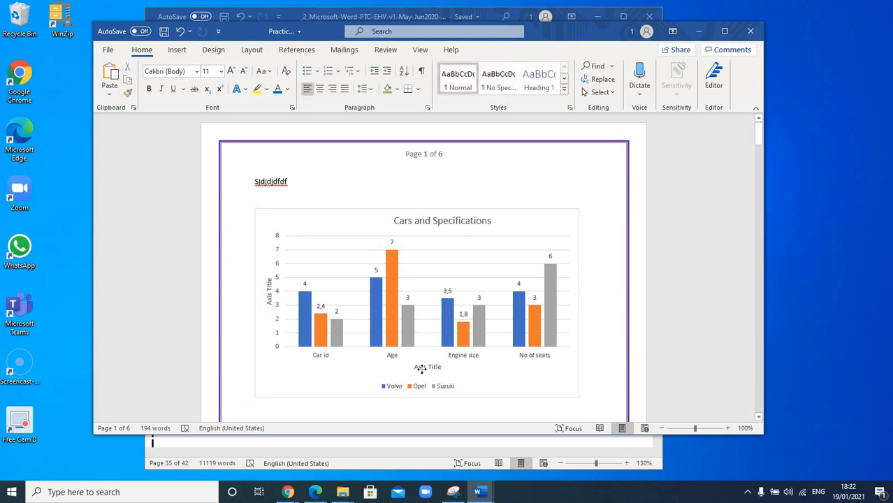
# Replace the placeholder text of the chart's horizontal axis title with "Properties"
pyautogui.click(416, 368)
pyautogui.moveTo(414, 367); pyautogui.dragTo(442, 367)
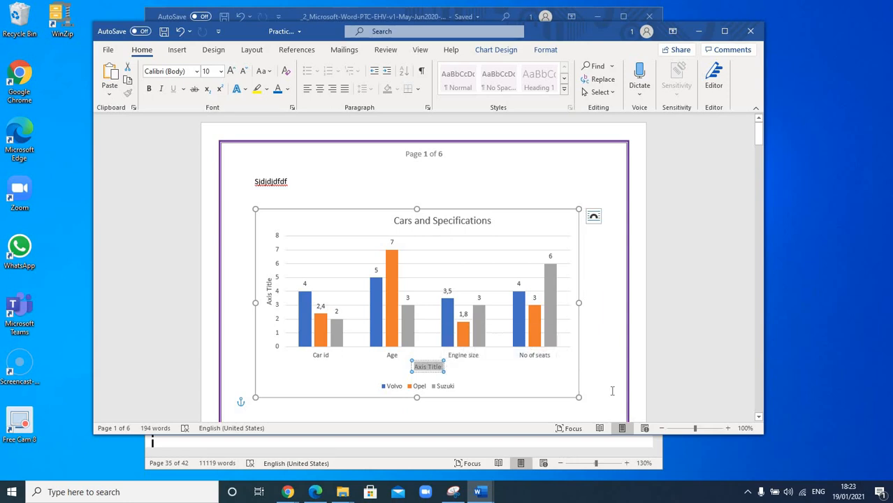
pyautogui.write('Properties')
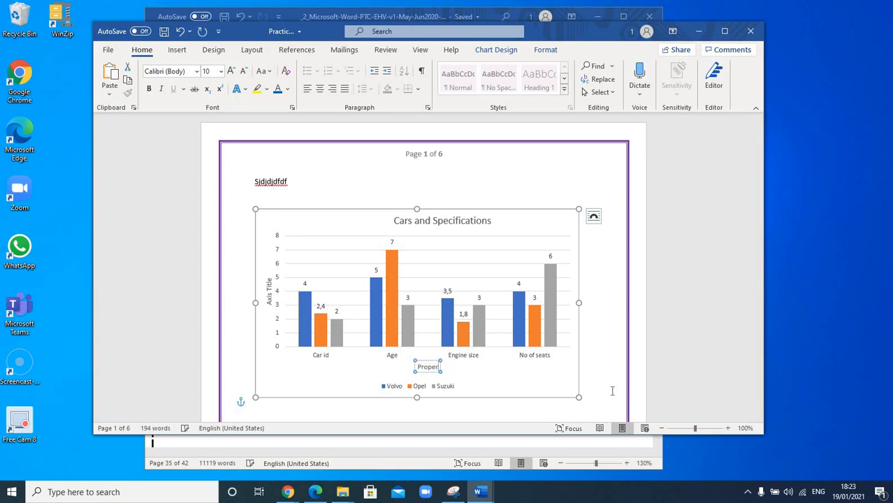
# Replace the placeholder text of the chart's vertical axis title with "Specs"
pyautogui.click(269, 299)
pyautogui.tripleClick(271, 279)
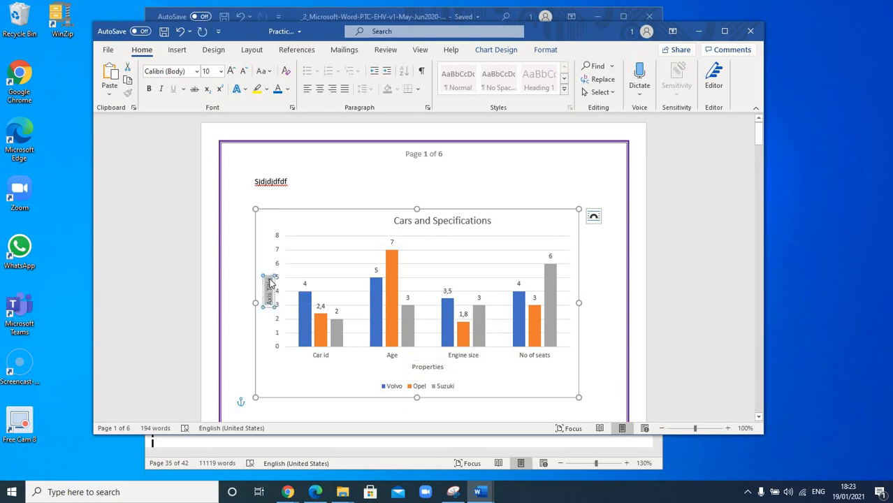
pyautogui.write('Specifi')
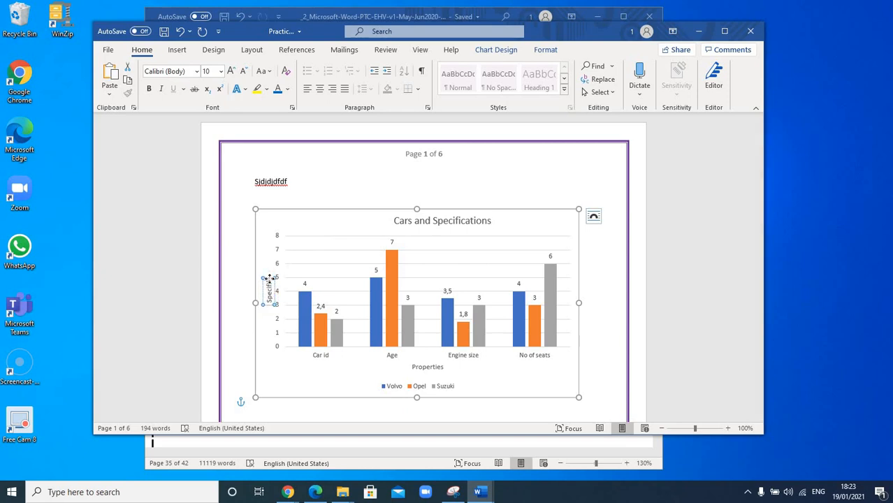
pyautogui.press('BackSpace')
pyautogui.press('BackSpace')
pyautogui.press('BackSpace')
pyautogui.press('BackSpace')
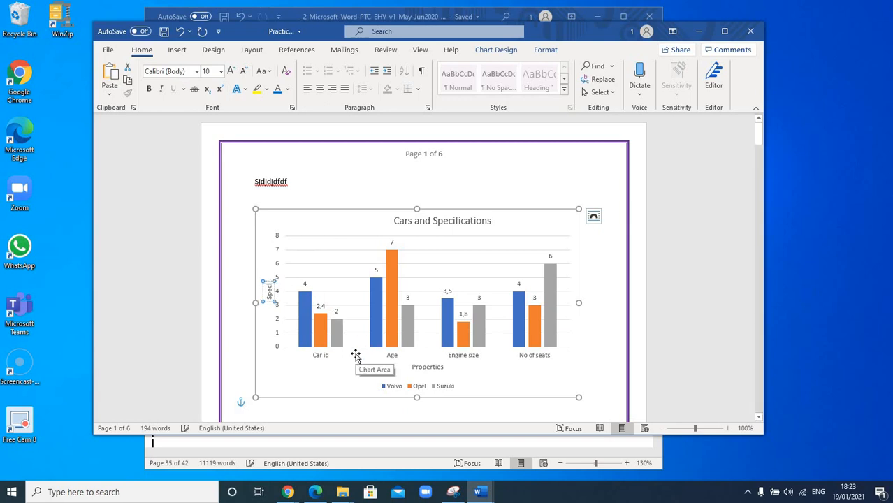
pyautogui.click(323, 408)
# Move the vertical axis title slightly left and the horizontal axis title slightly left and down within the chart
pyautogui.click(267, 298)
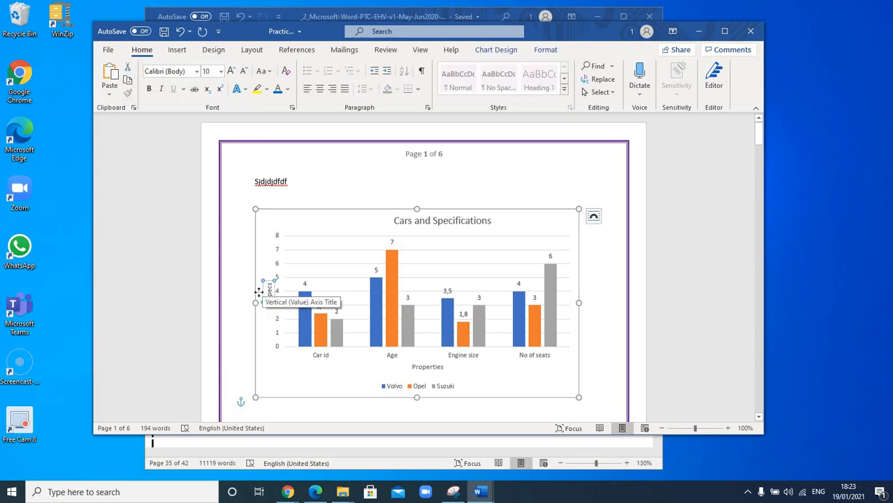
pyautogui.click(431, 370)
pyautogui.moveTo(416, 374); pyautogui.dragTo(400, 379)
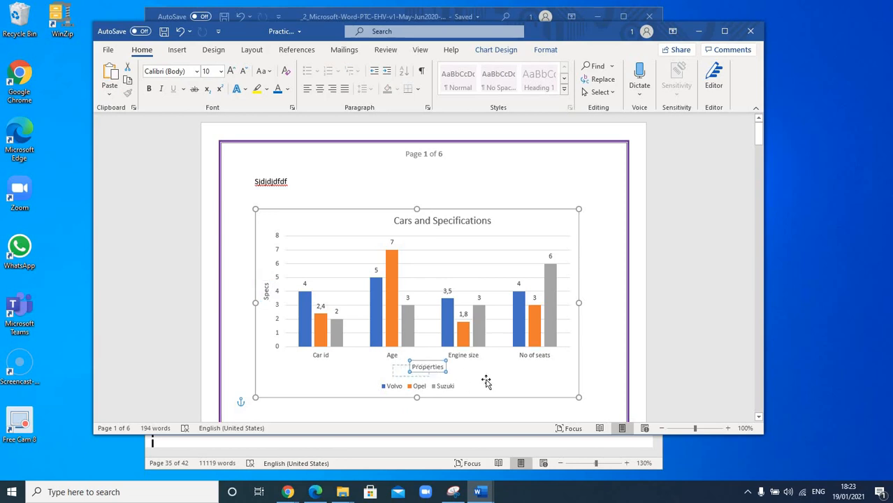
pyautogui.click(608, 364)
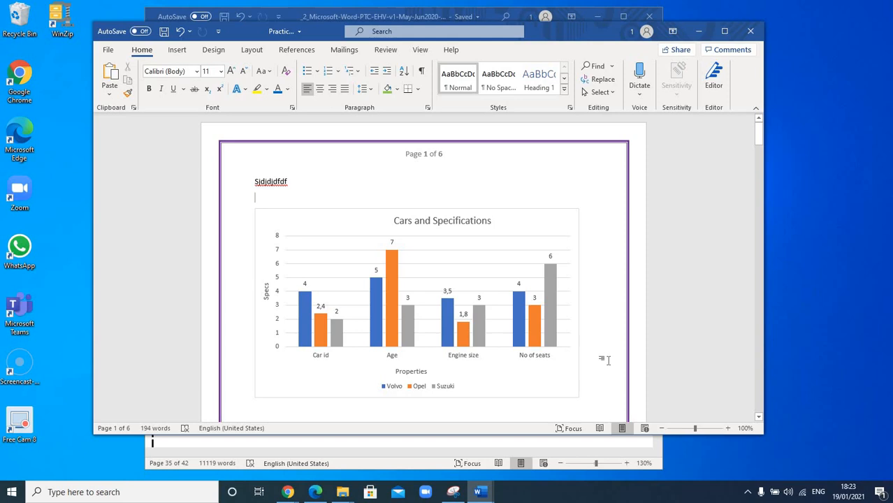
# Try out several chart styles on the Cars and Specifications chart and return it to the first style
pyautogui.click(556, 222)
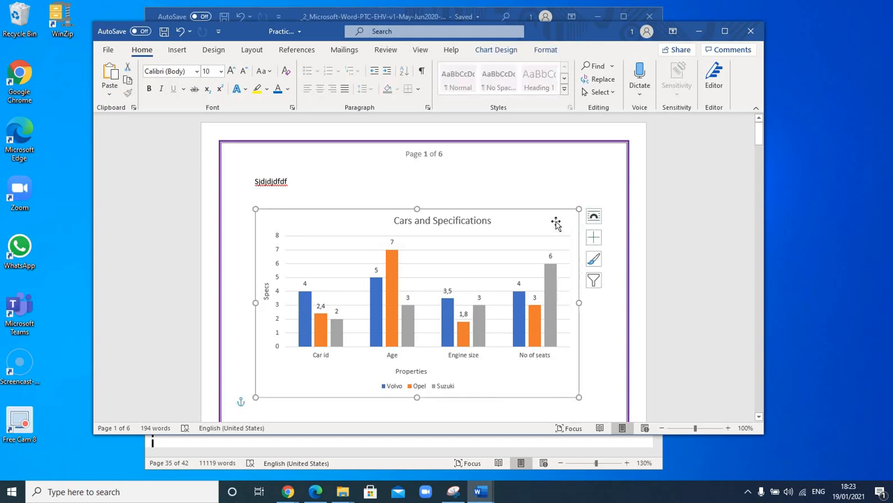
pyautogui.click(594, 260)
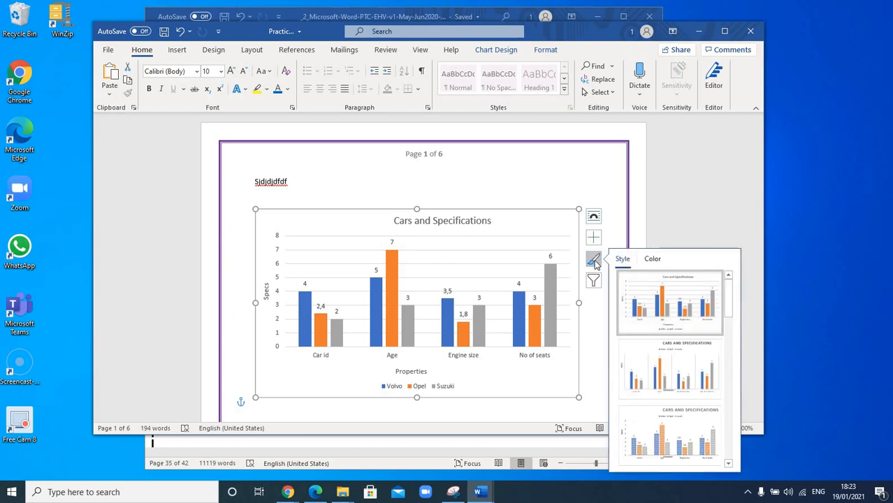
pyautogui.click(656, 381)
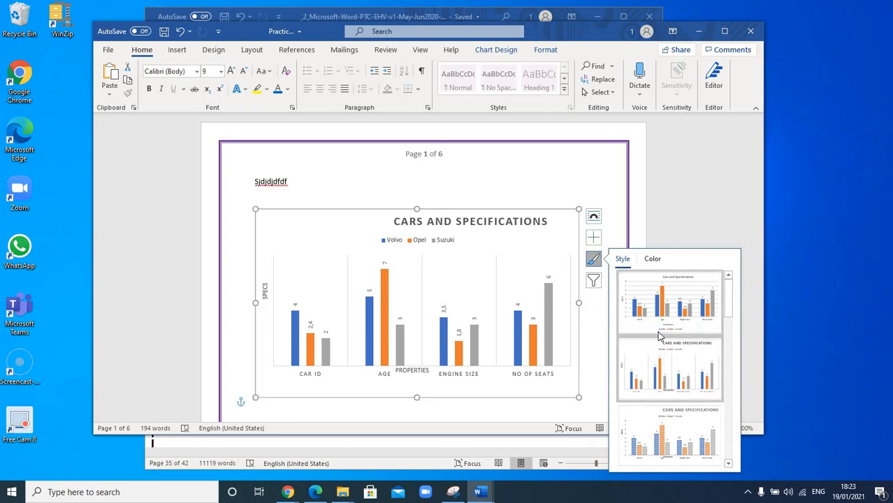
pyautogui.scroll(-5, 660, 343)
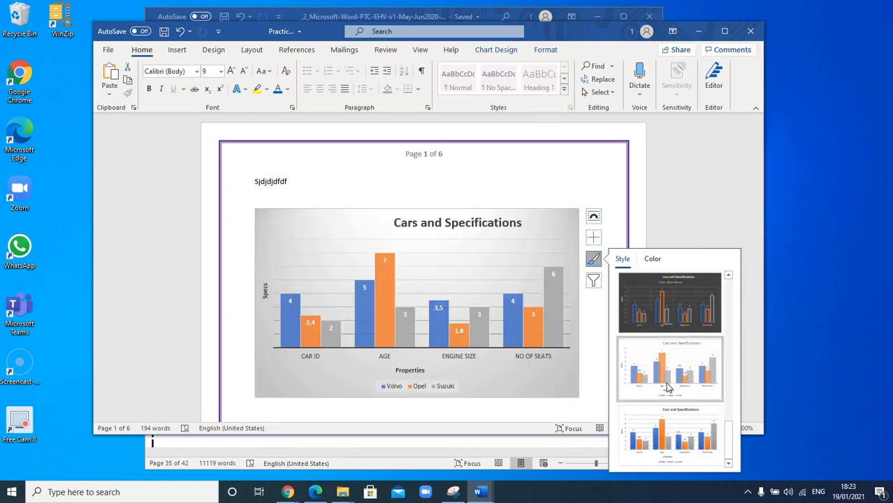
pyautogui.click(667, 386)
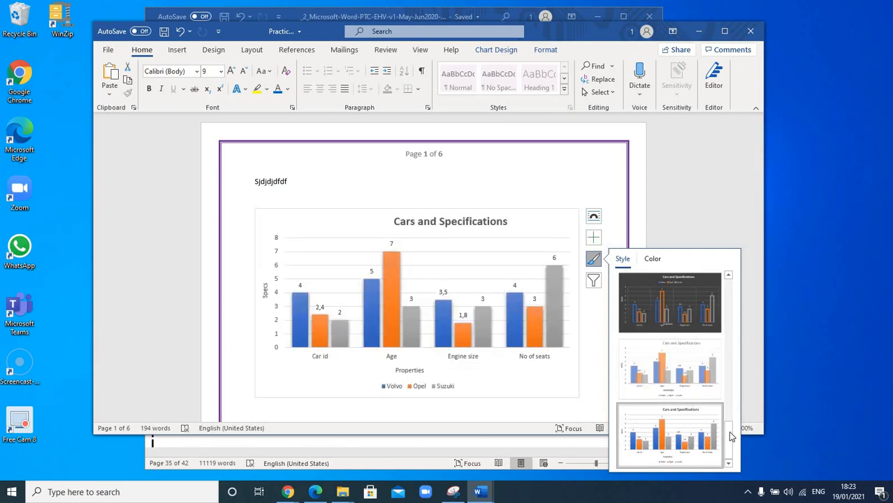
pyautogui.moveTo(729, 435); pyautogui.dragTo(719, 285)
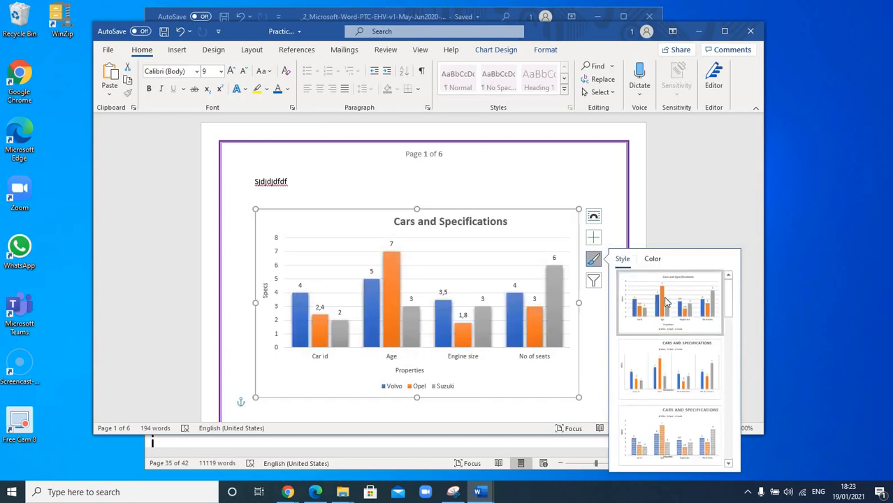
pyautogui.click(671, 379)
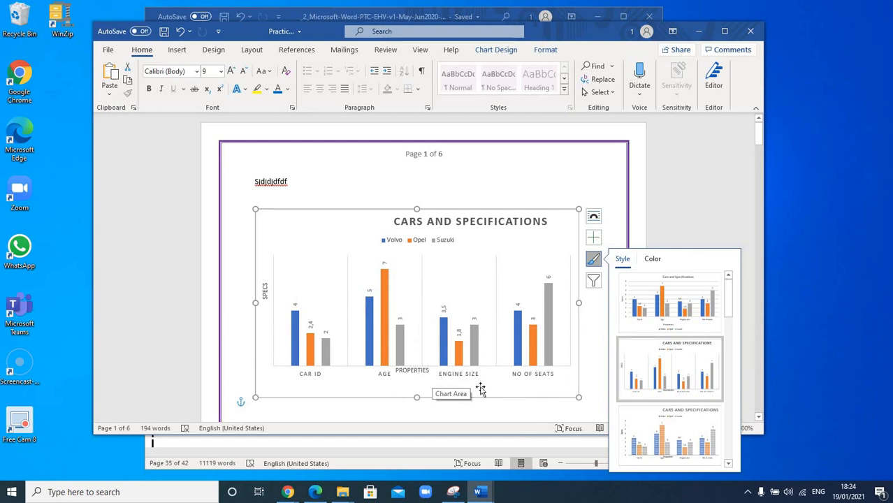
pyautogui.click(676, 316)
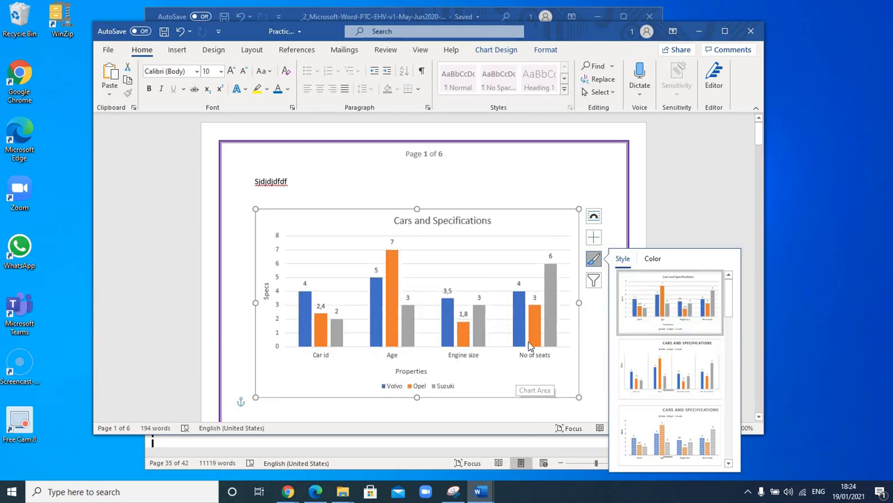
# Apply the colorful palette that starts with orange, yellow and green to the chart
pyautogui.click(655, 260)
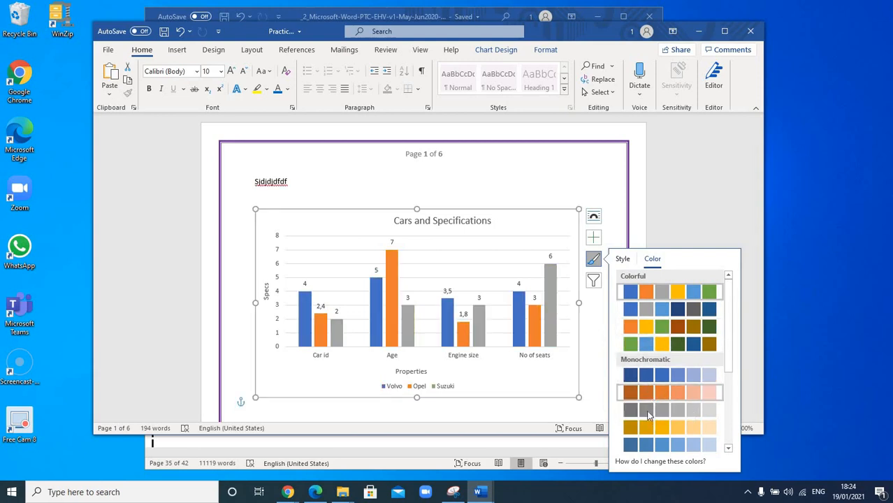
pyautogui.click(657, 326)
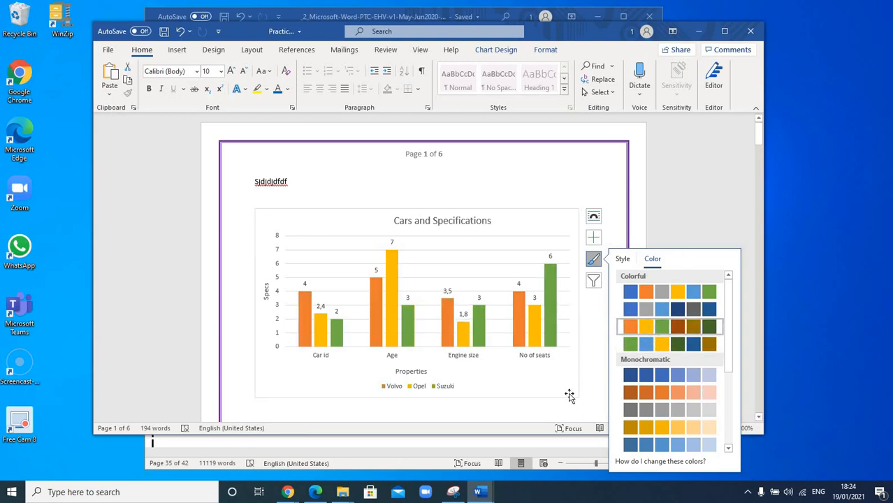
pyautogui.click(596, 382)
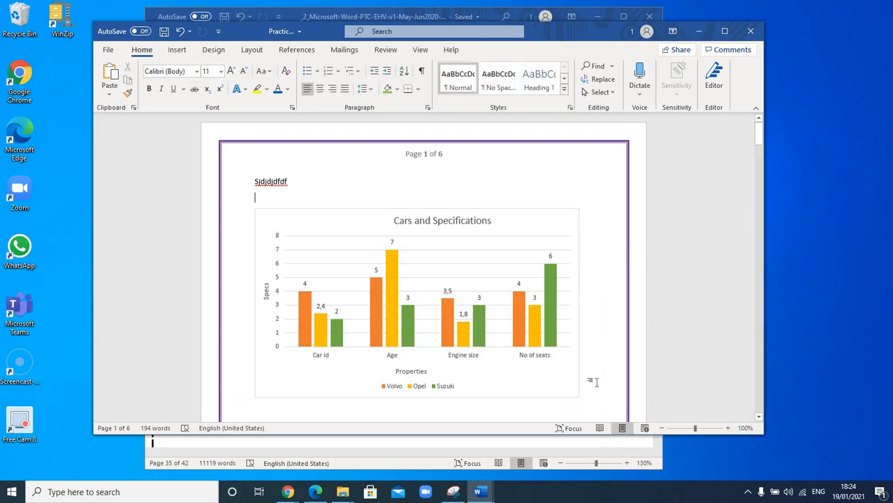
# Examine the series and category values offered in the chart's filters without applying any filter
pyautogui.click(527, 219)
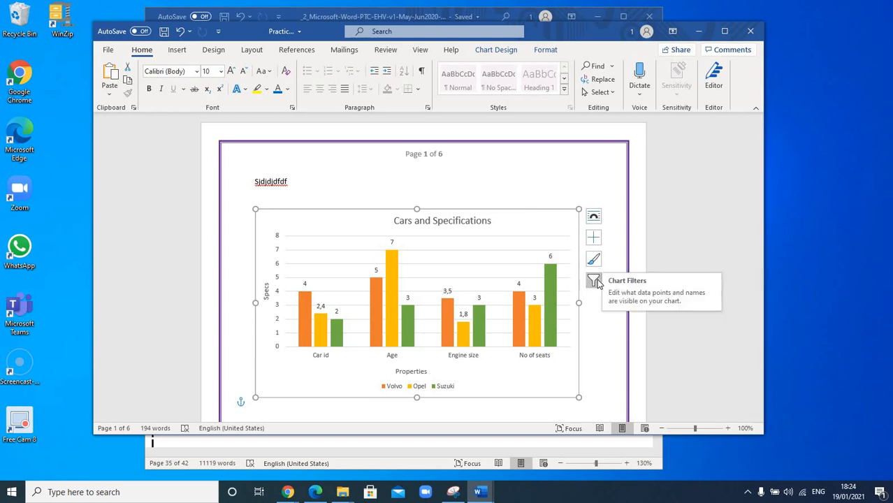
pyautogui.click(598, 283)
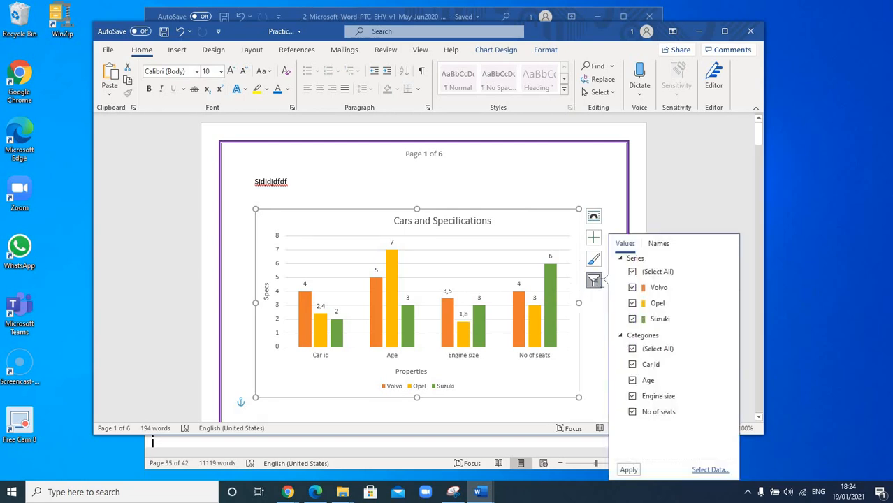
pyautogui.click(633, 349)
pyautogui.press('Escape')
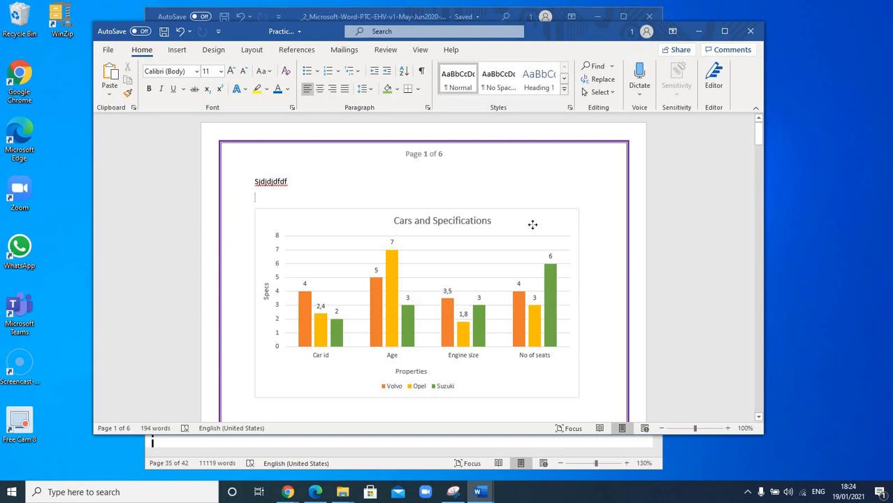
pyautogui.click(577, 267)
pyautogui.click(593, 281)
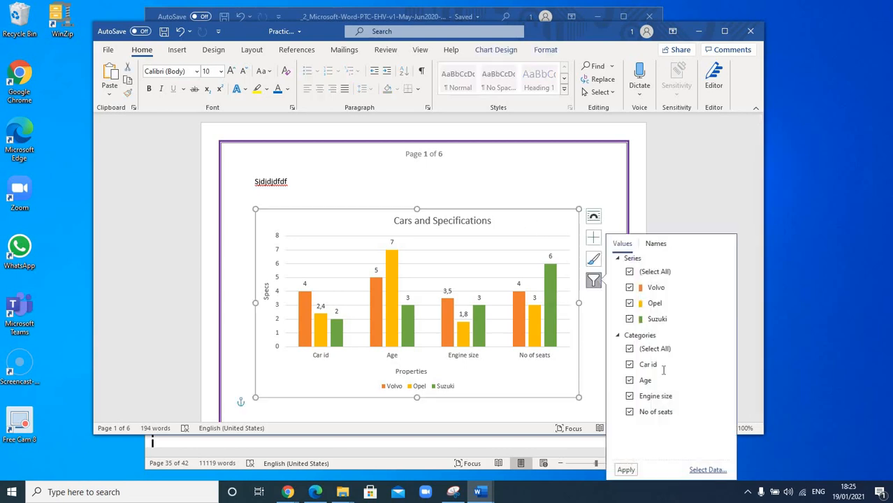
pyautogui.click(594, 281)
pyautogui.click(593, 285)
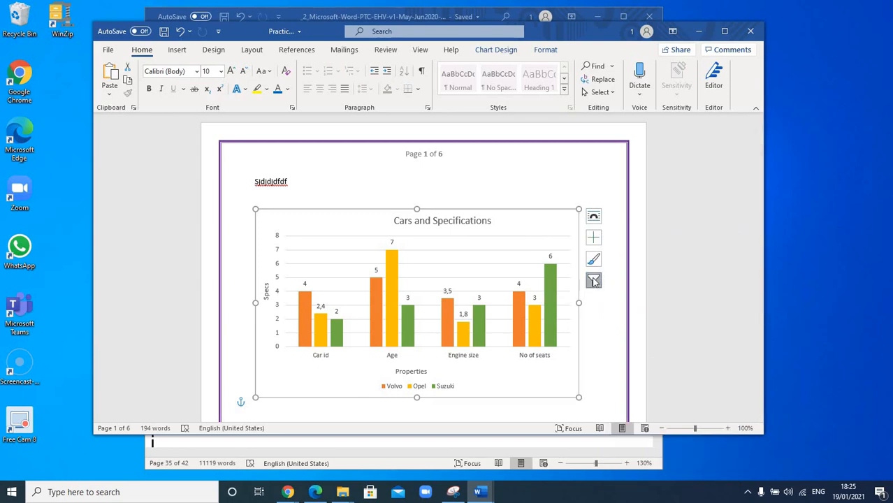
pyautogui.click(595, 282)
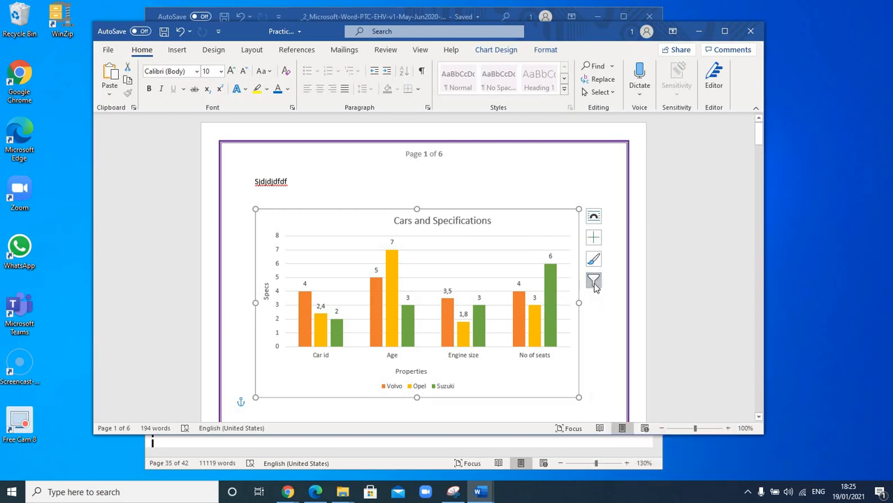
pyautogui.click(600, 341)
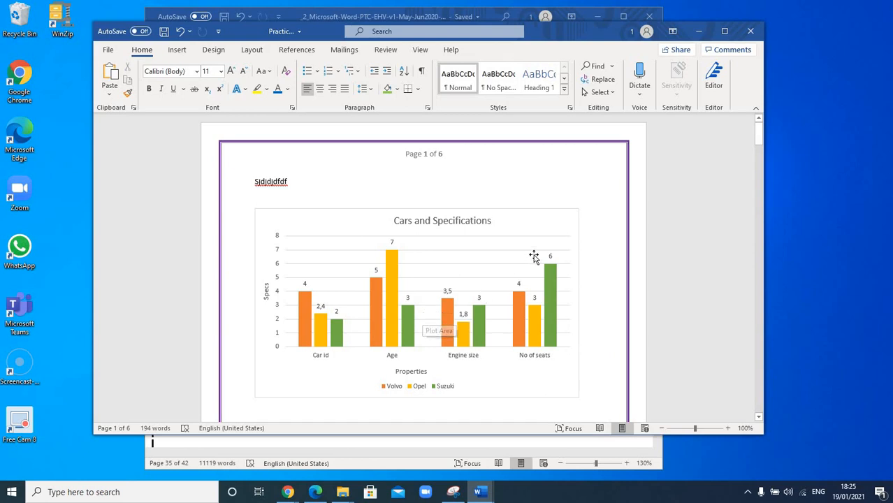
# Change the chart type from column to Clustered Bar after comparing the other bar variants, including 3-D Clustered Bar
pyautogui.rightClick(534, 221)
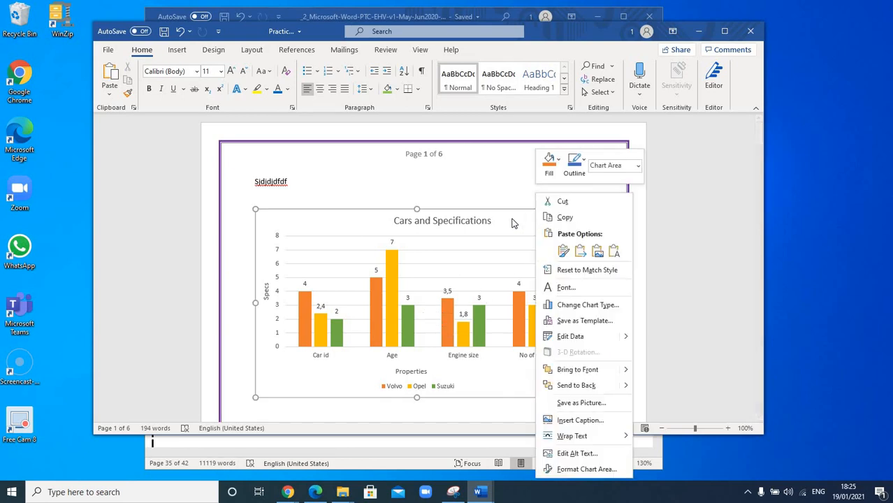
pyautogui.click(585, 307)
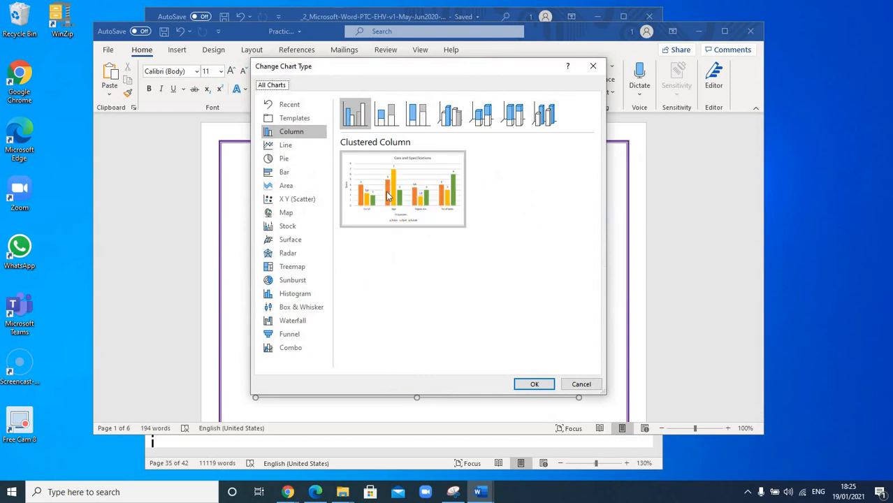
pyautogui.click(301, 175)
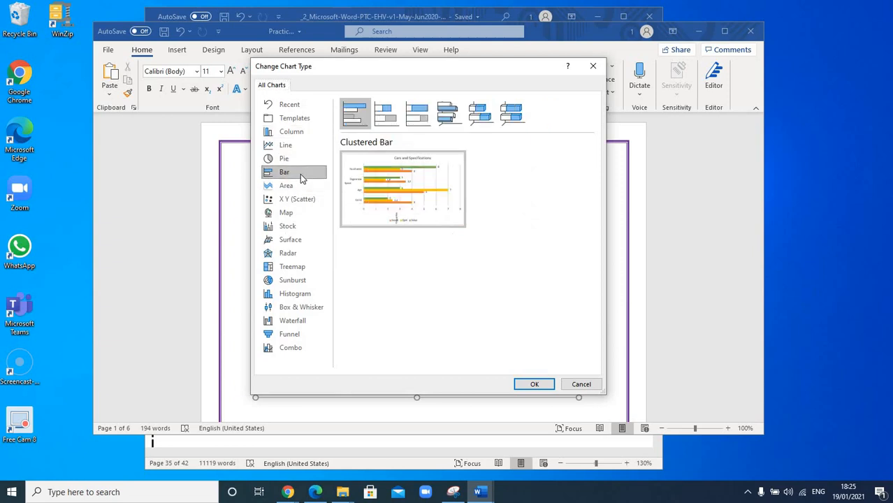
pyautogui.click(450, 111)
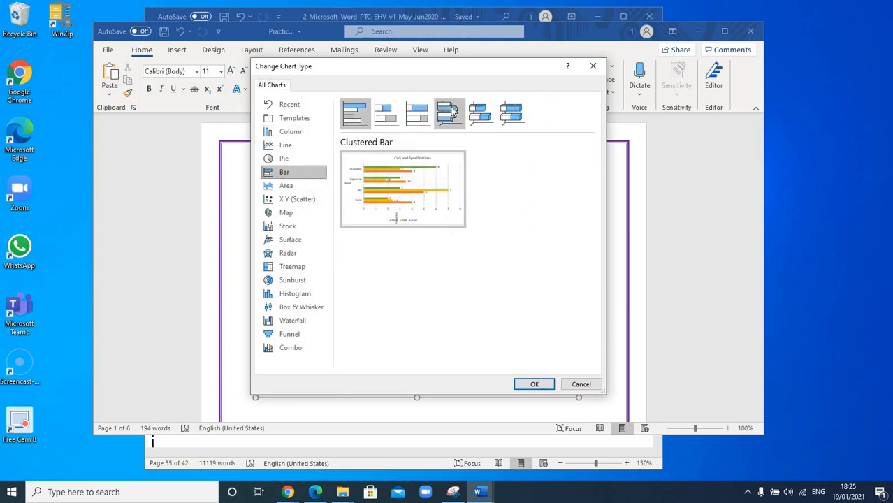
pyautogui.click(513, 120)
pyautogui.click(445, 119)
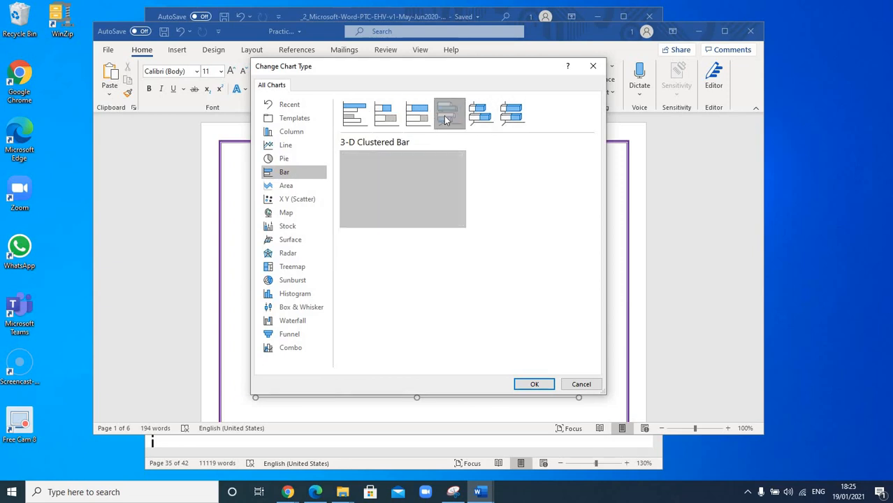
pyautogui.click(350, 122)
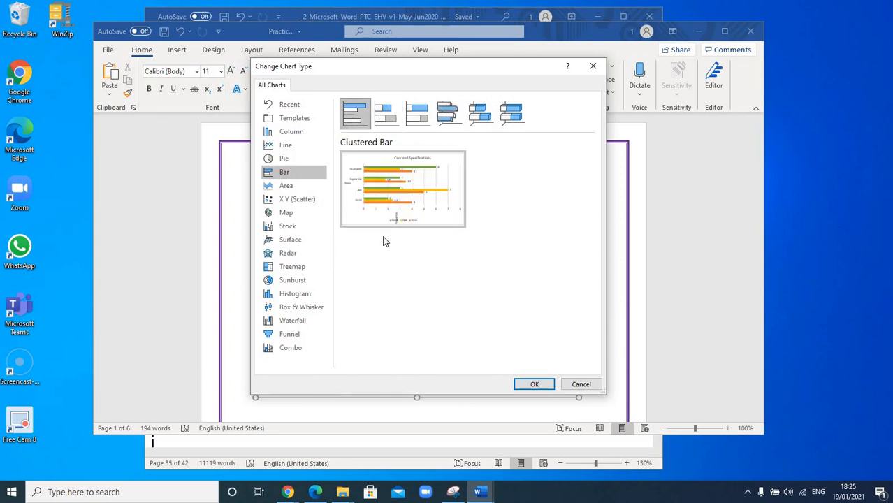
pyautogui.click(533, 384)
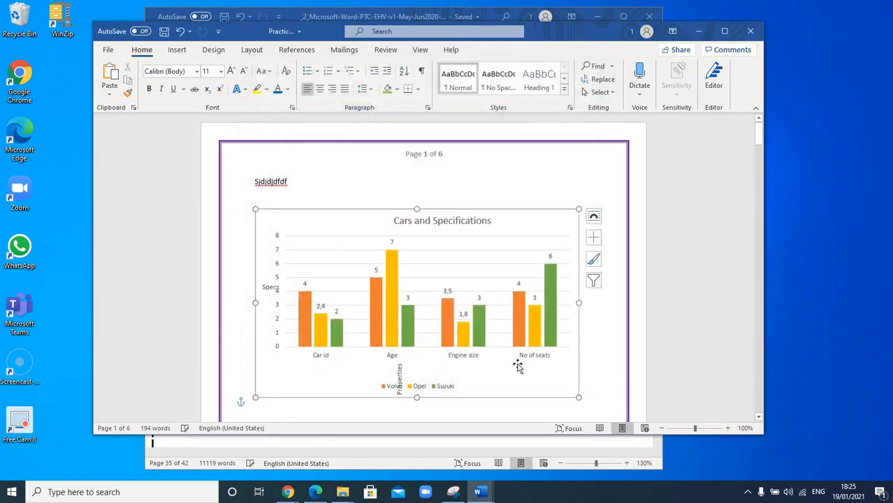